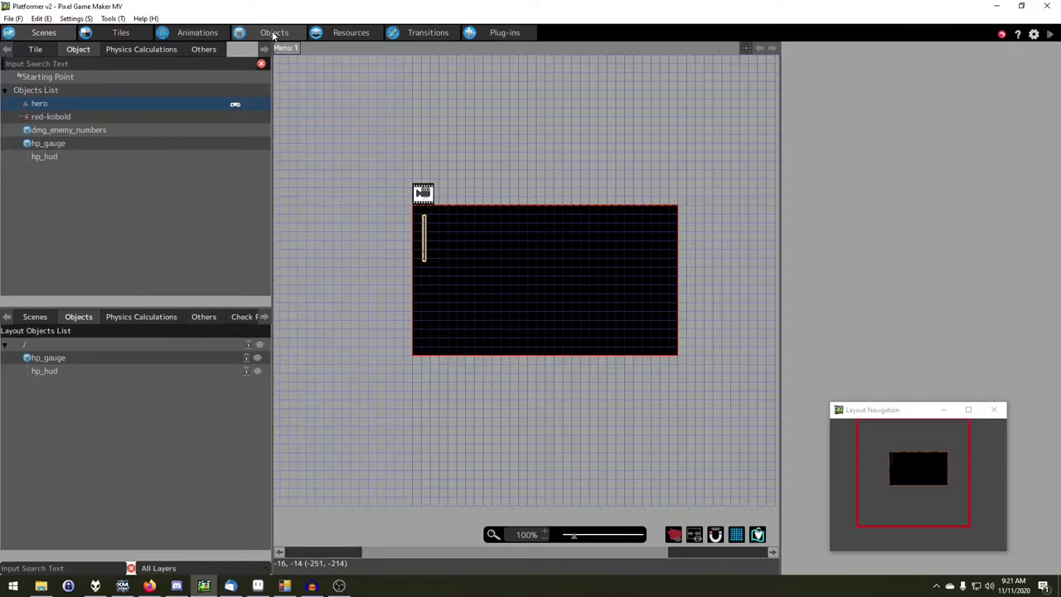
- Show the hero's action program and inspect the Waiting action's settings
click(273, 33)
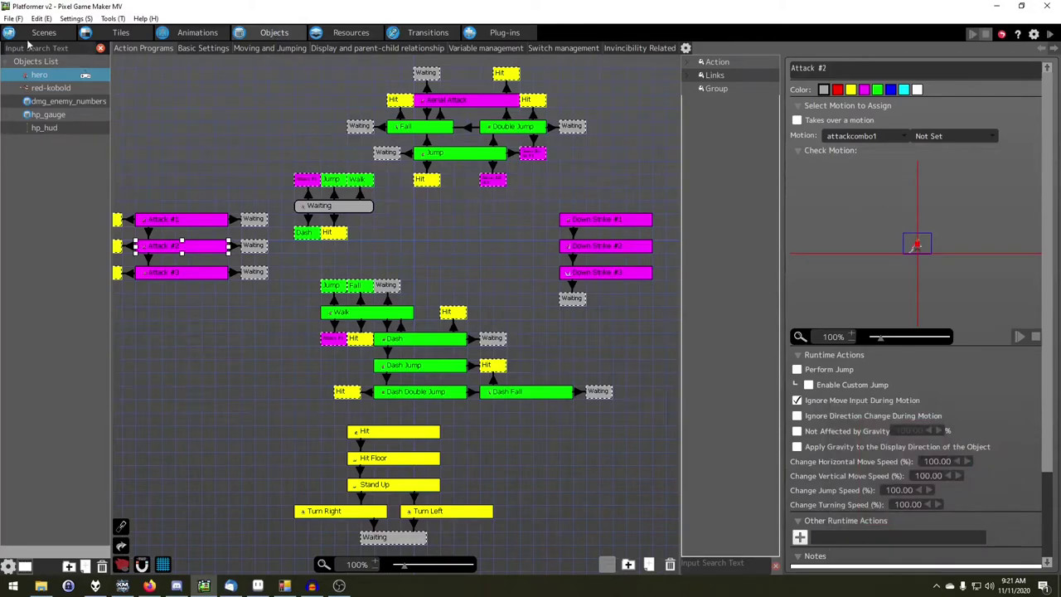
click(499, 242)
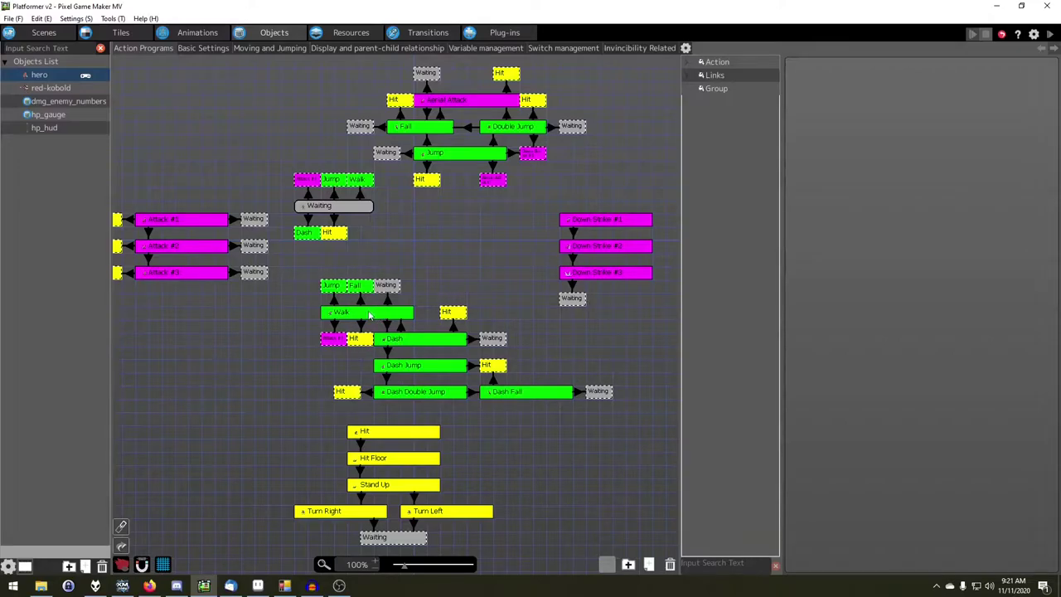
click(333, 209)
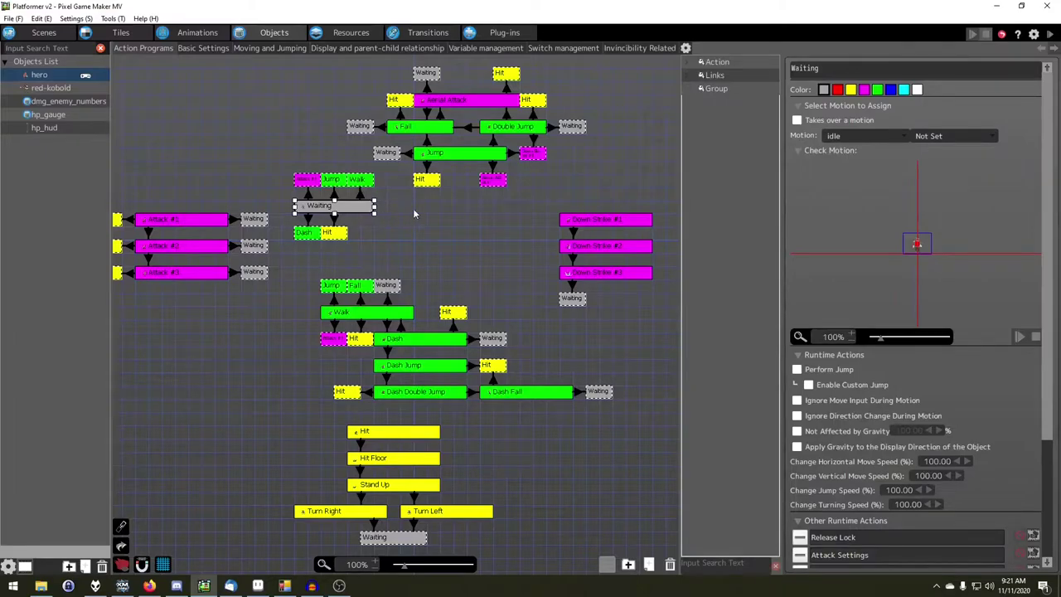
- Inspect the Attack #1, Jump, Walk and Dash shortcut nodes linked around Waiting
click(305, 184)
click(331, 183)
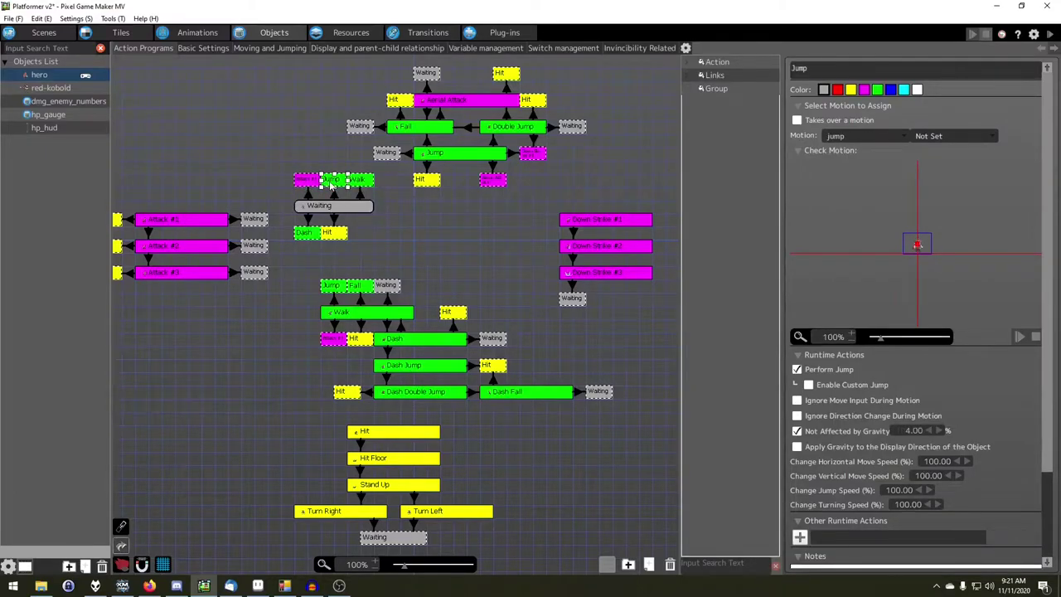
click(358, 182)
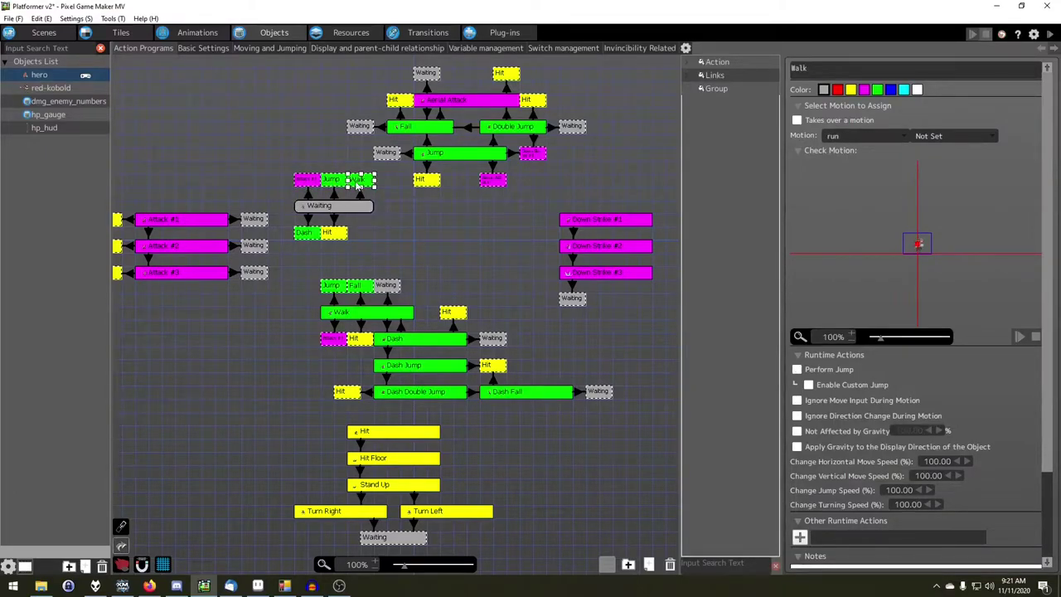
click(307, 233)
click(414, 230)
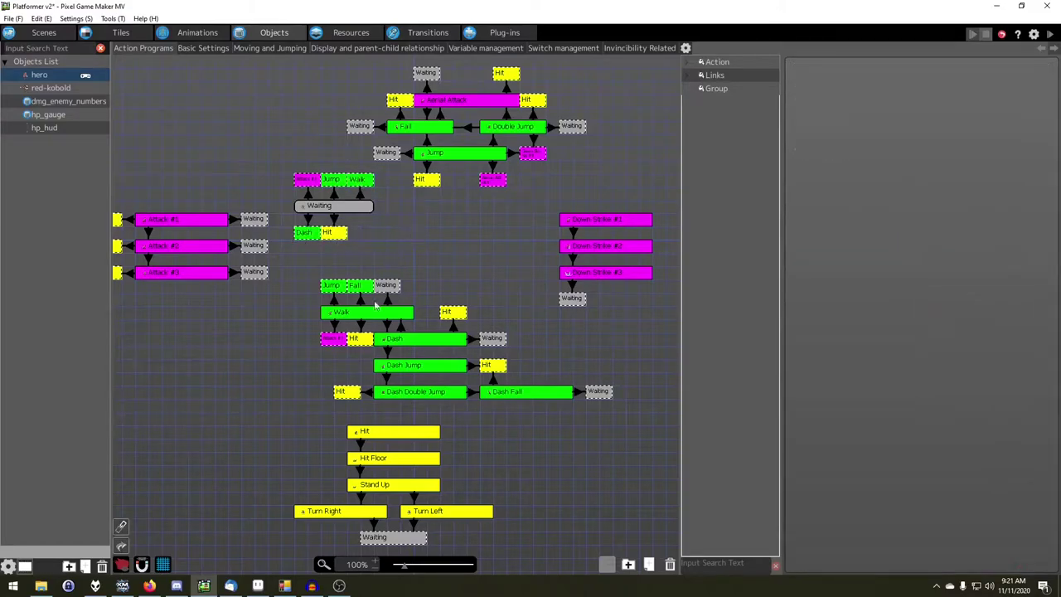
- Check the Jump, Fall, Waiting, Attack #1 and Hit shortcuts near Walk and Dash, then select Waiting
click(332, 286)
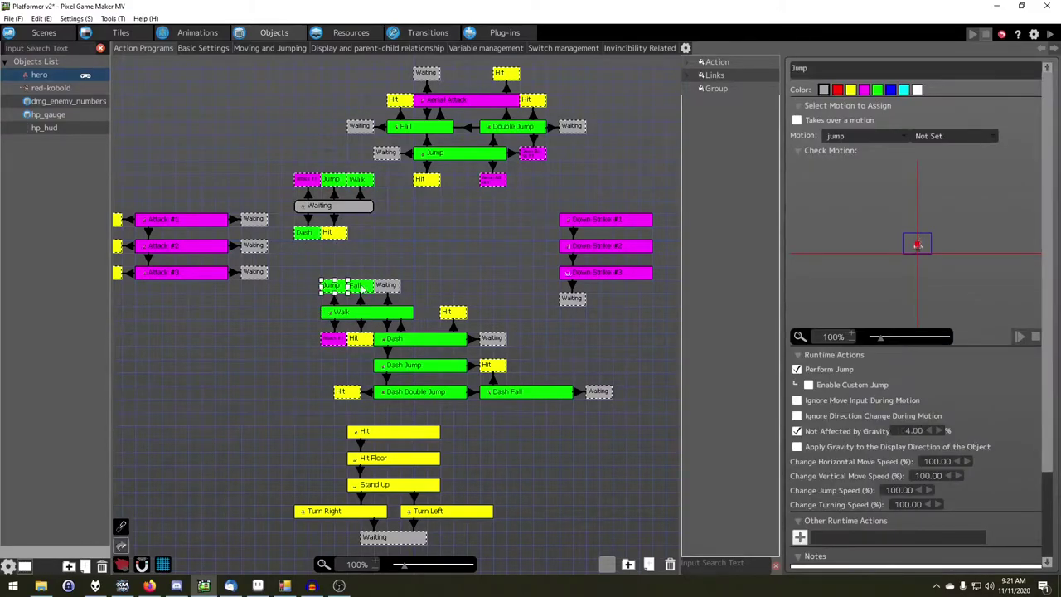
click(362, 287)
click(386, 286)
click(339, 340)
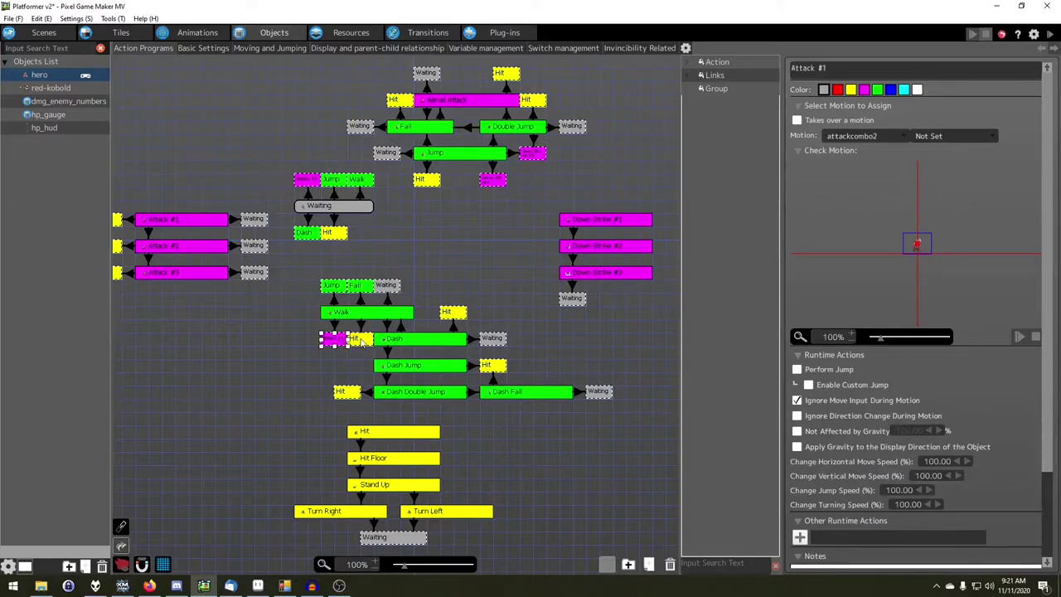
click(361, 340)
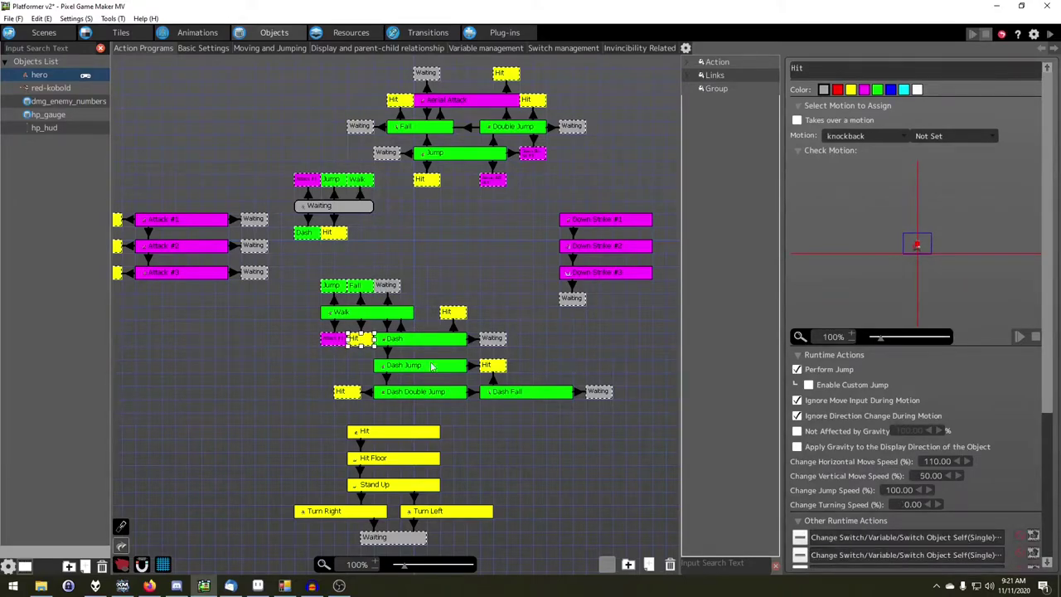
click(495, 249)
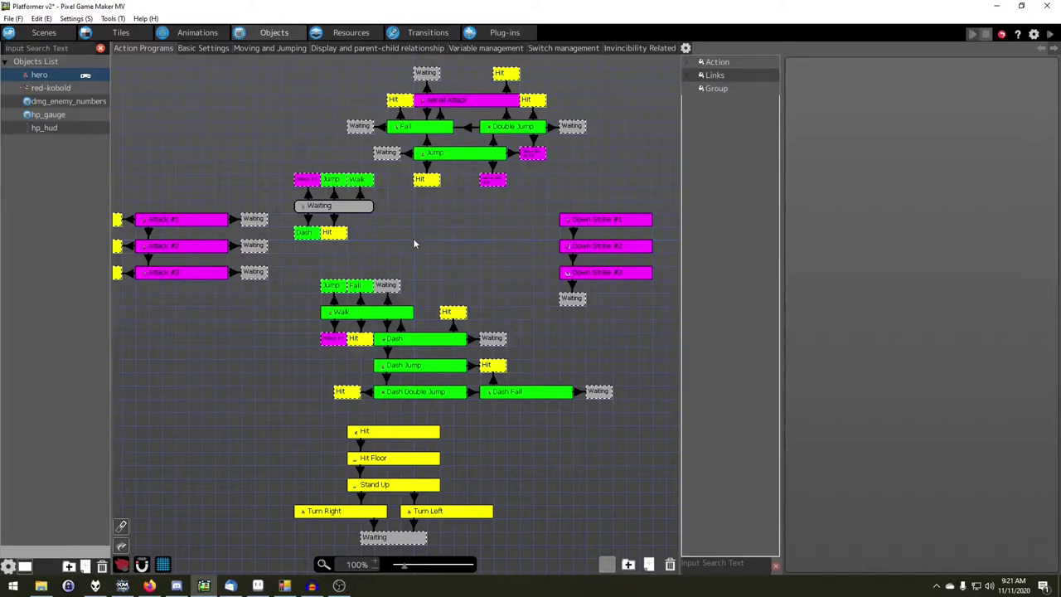
click(355, 209)
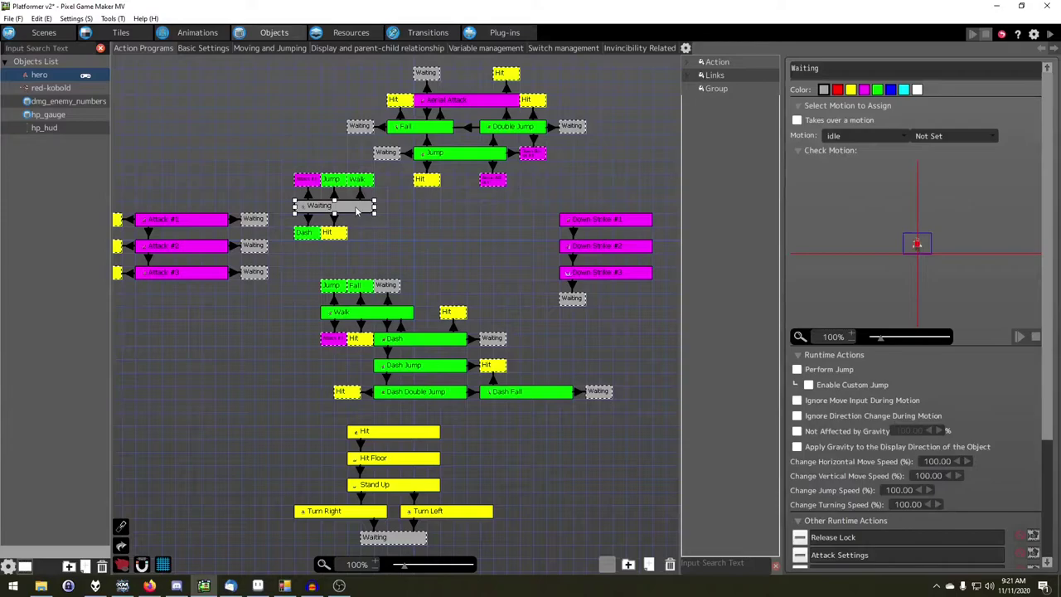
right_click(357, 211)
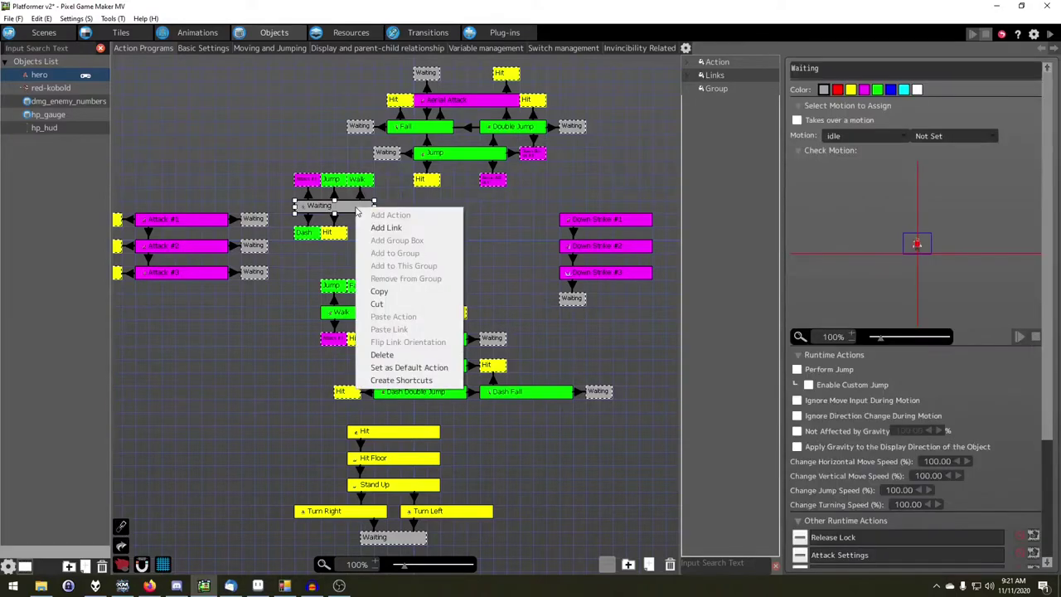
click(412, 382)
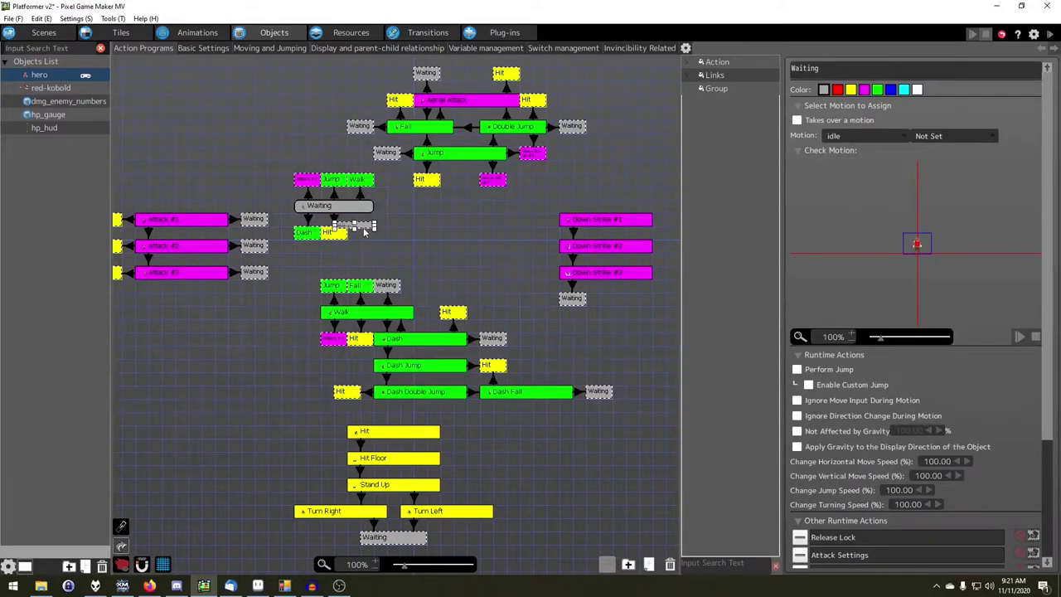
click(404, 231)
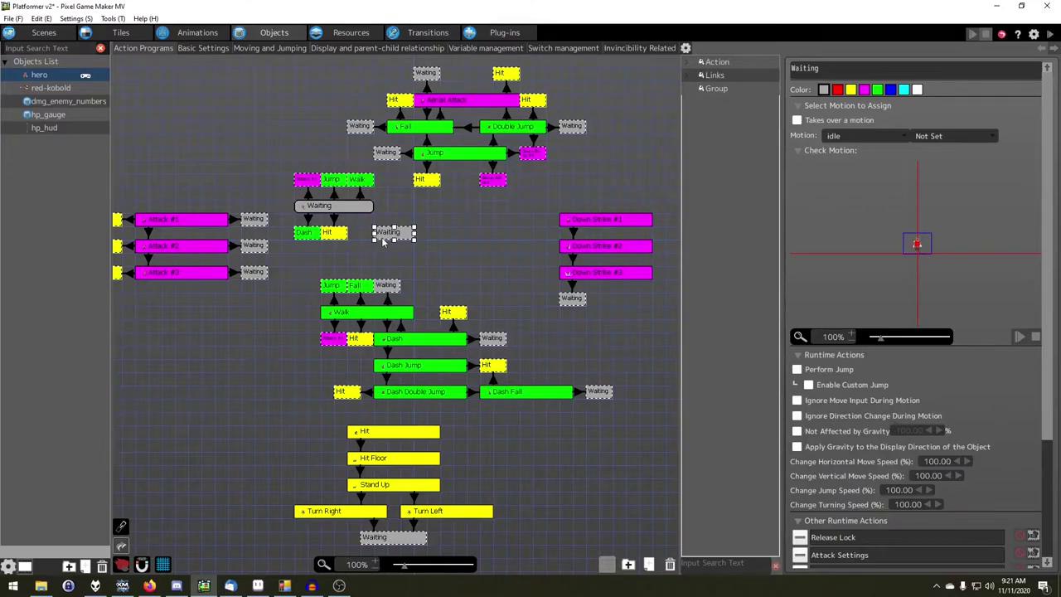
drag(415, 237, 404, 237)
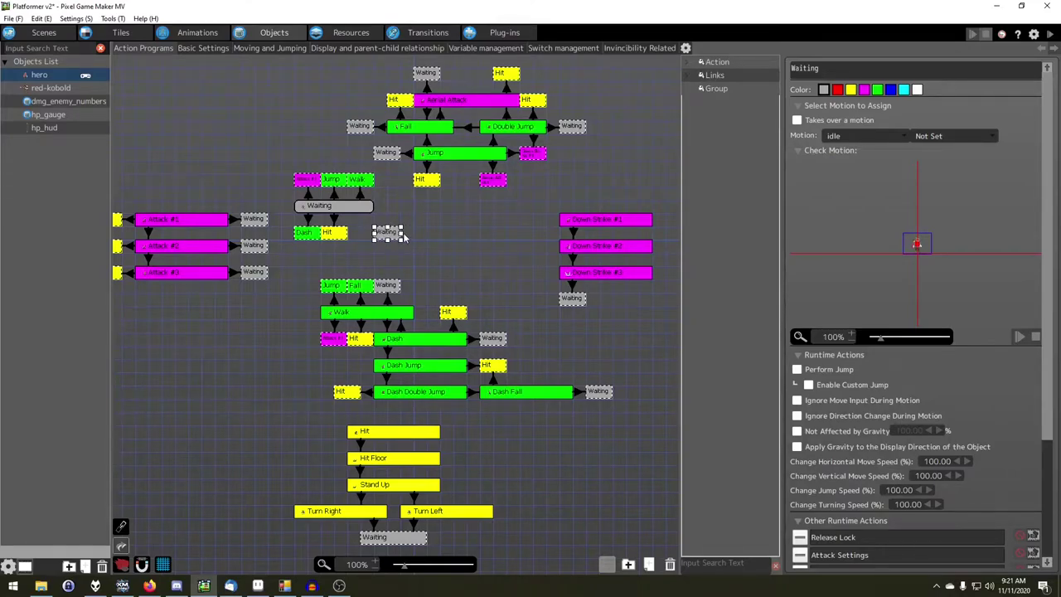
click(422, 232)
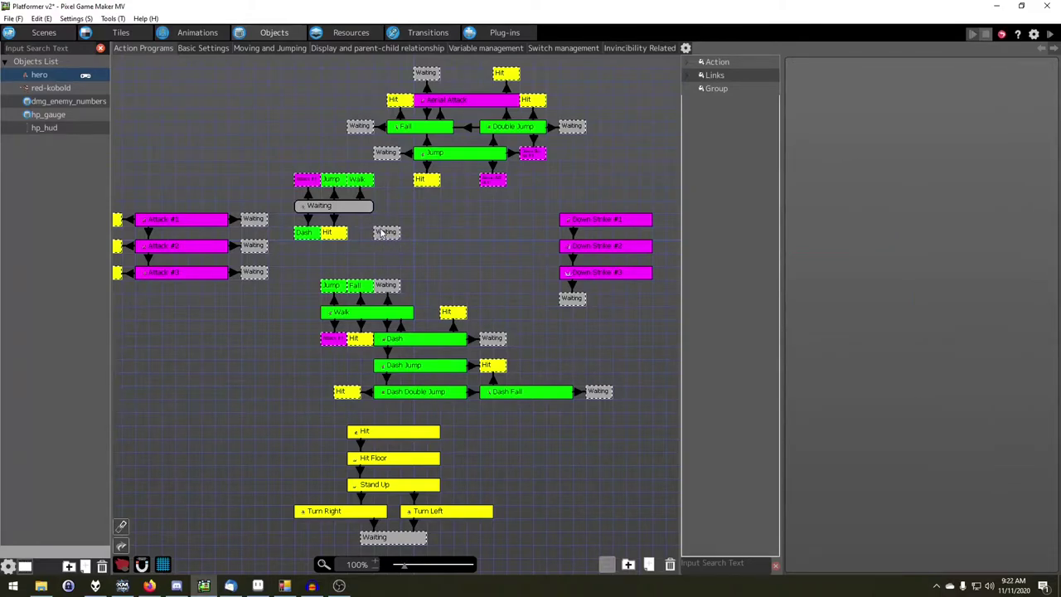
click(384, 234)
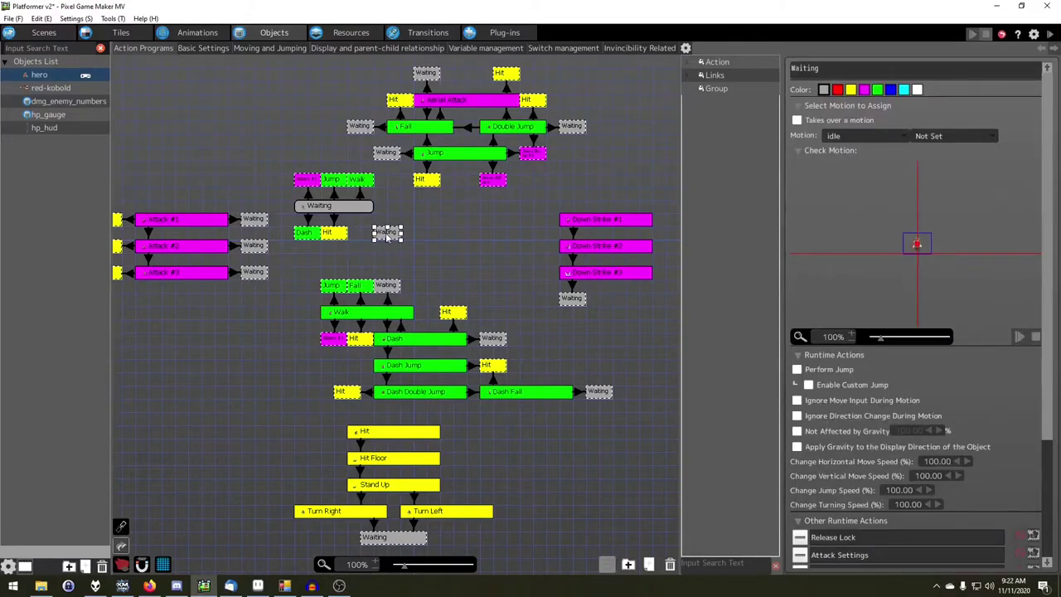
drag(387, 237, 405, 237)
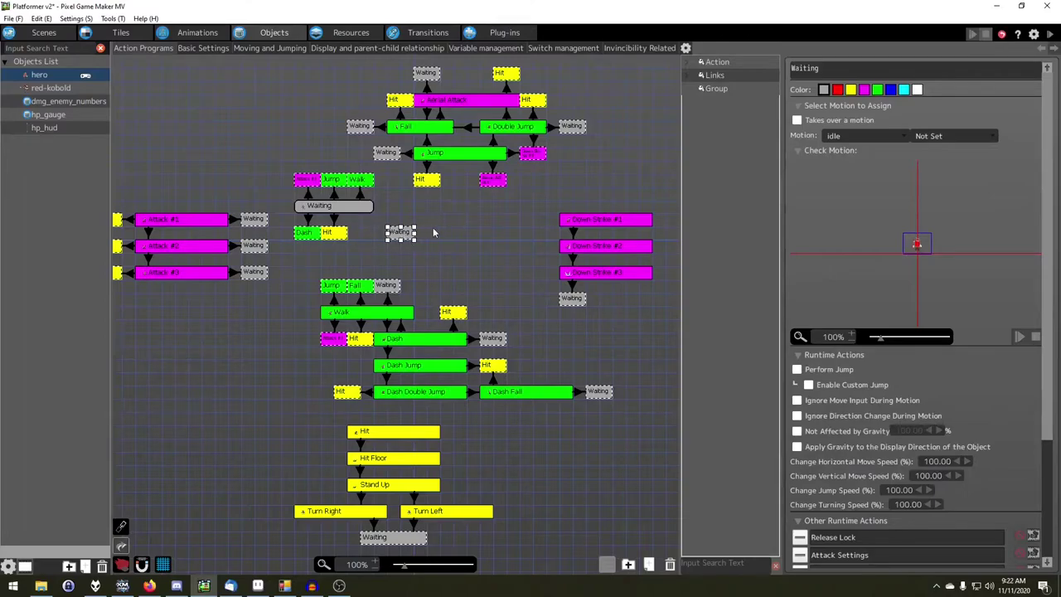
click(360, 210)
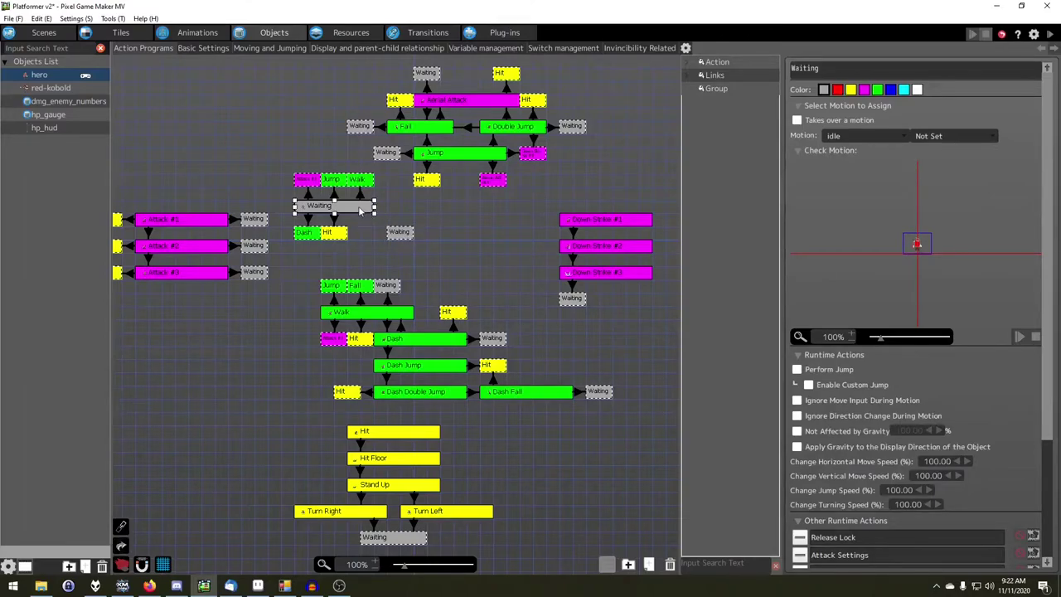
click(411, 210)
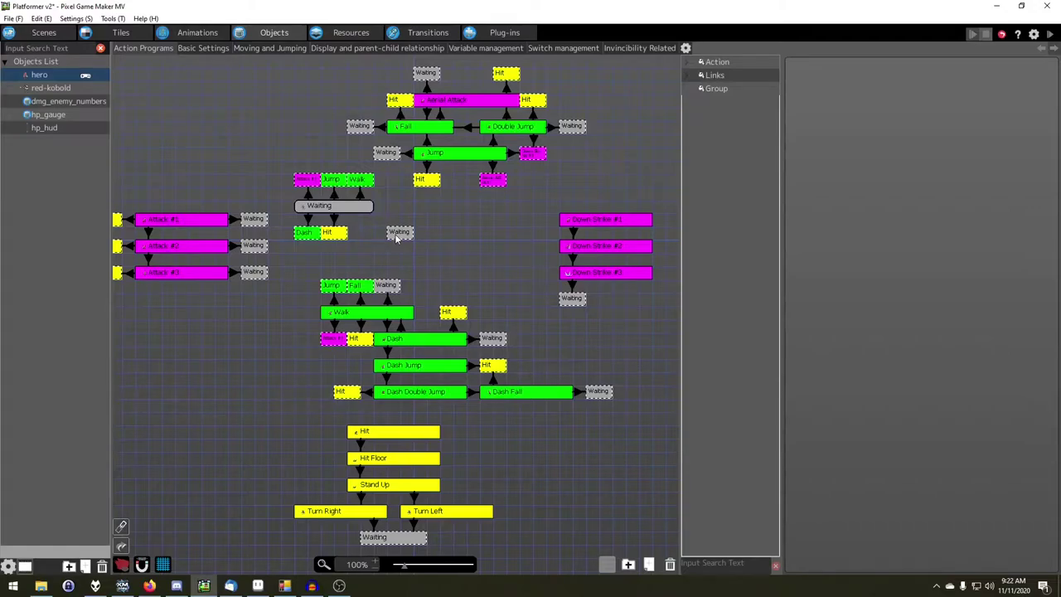
click(398, 233)
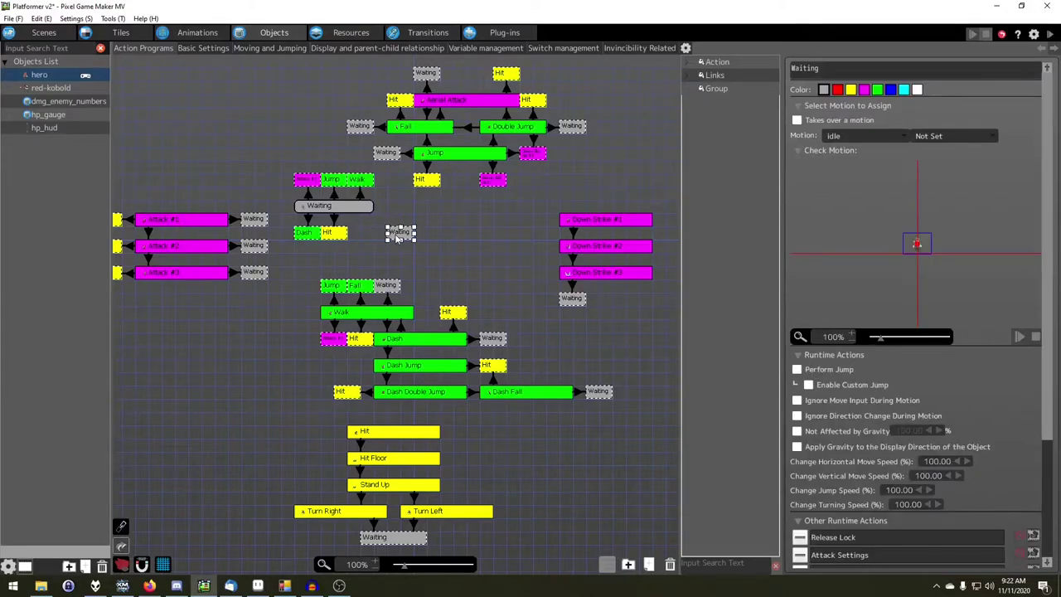
key(Delete)
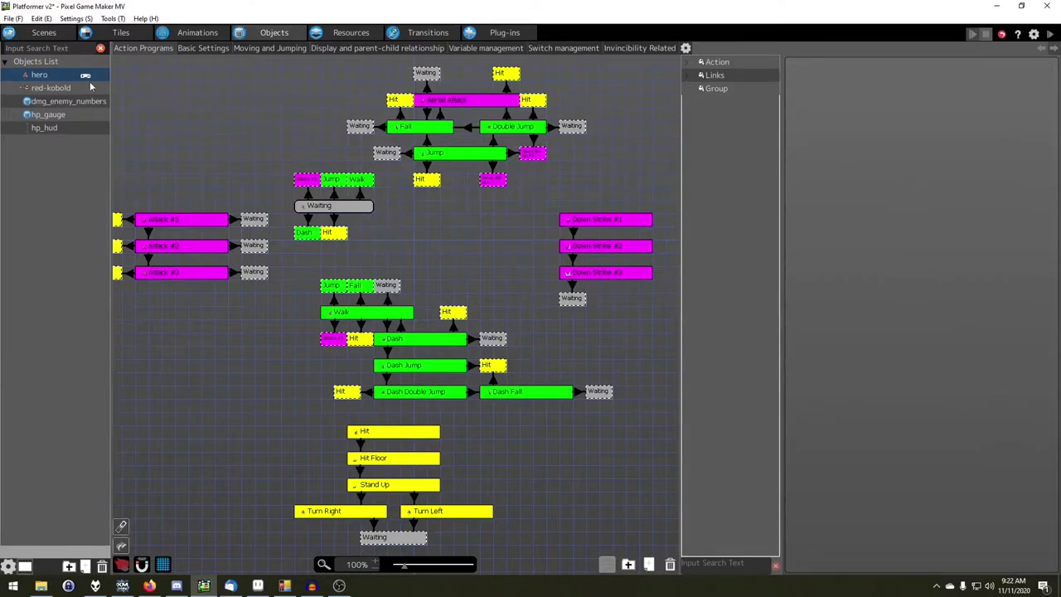
- Show red-kobold's program and inspect its Patrol R shortcut and main Patrol R node
click(60, 87)
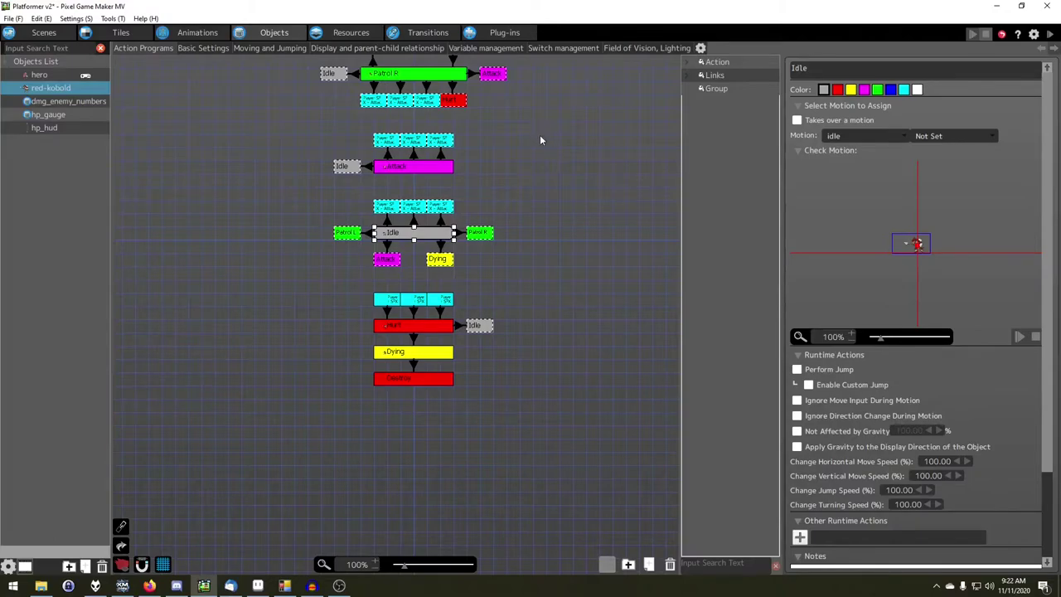
click(481, 234)
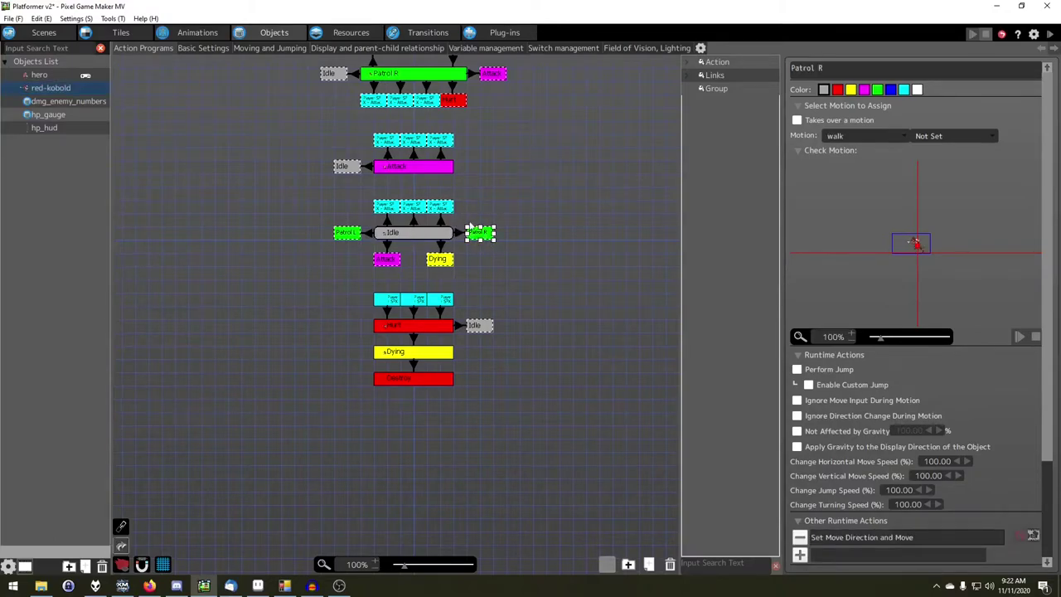
click(425, 76)
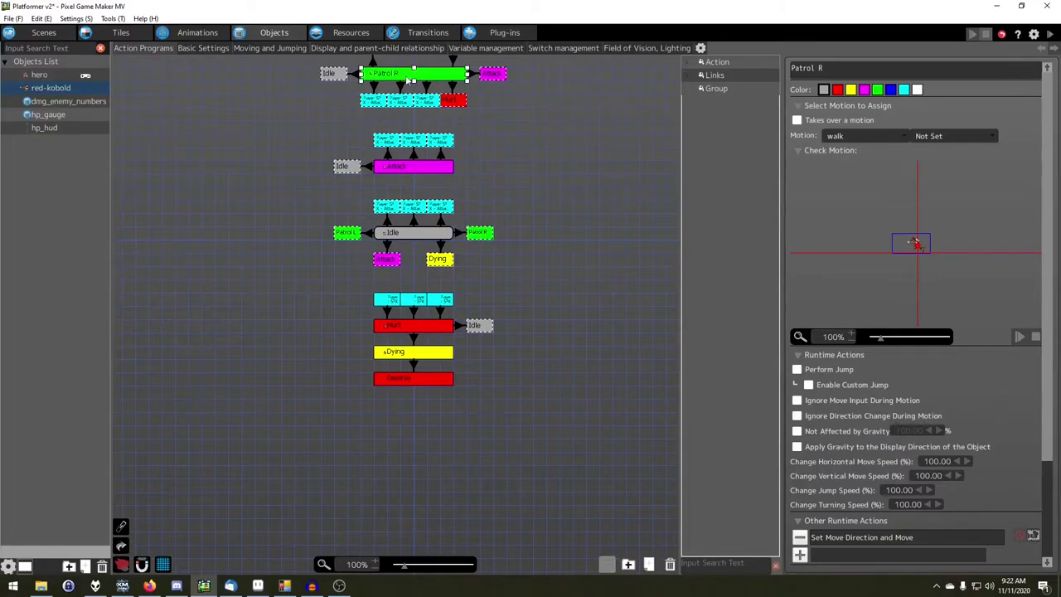
click(559, 154)
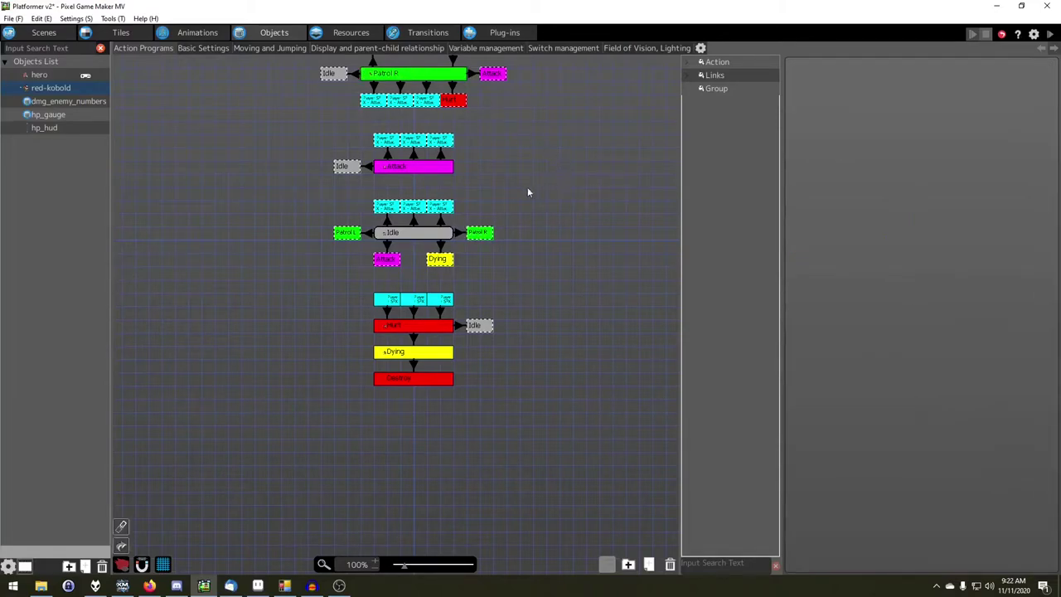
click(431, 76)
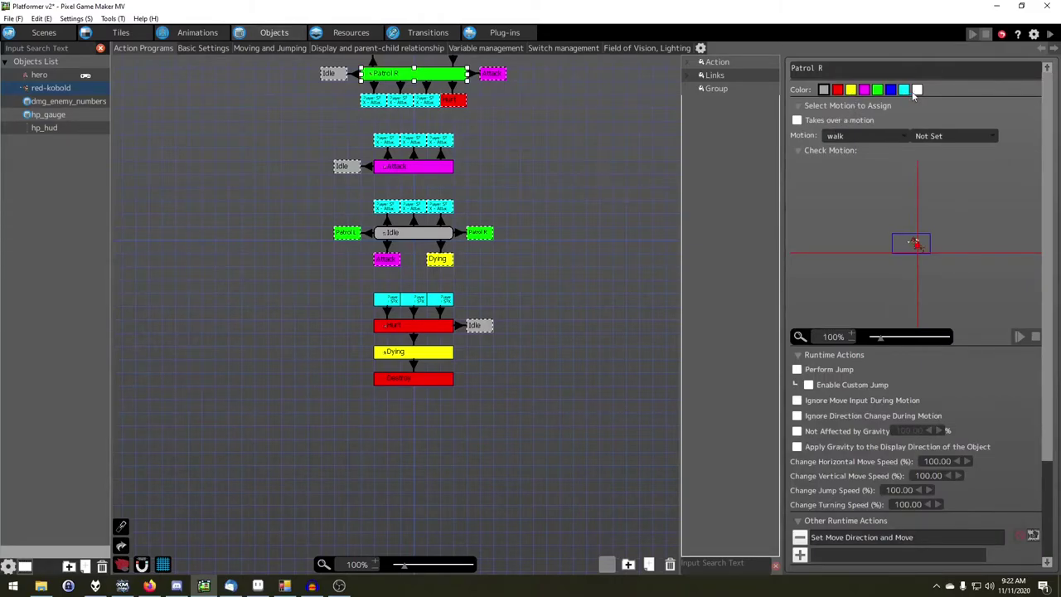
click(917, 89)
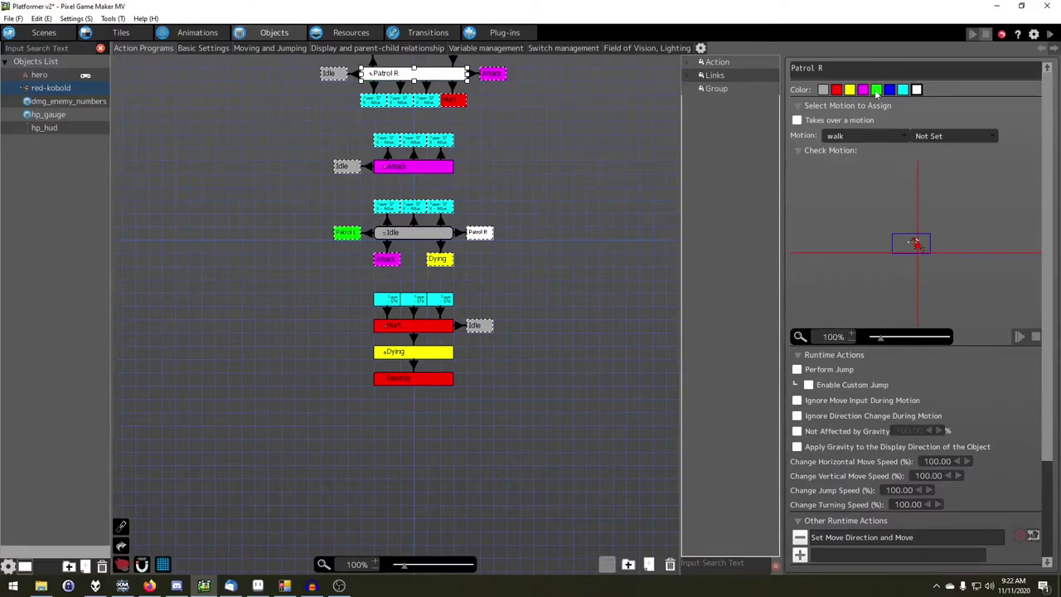
click(876, 89)
click(641, 129)
middle_drag(554, 126, 539, 213)
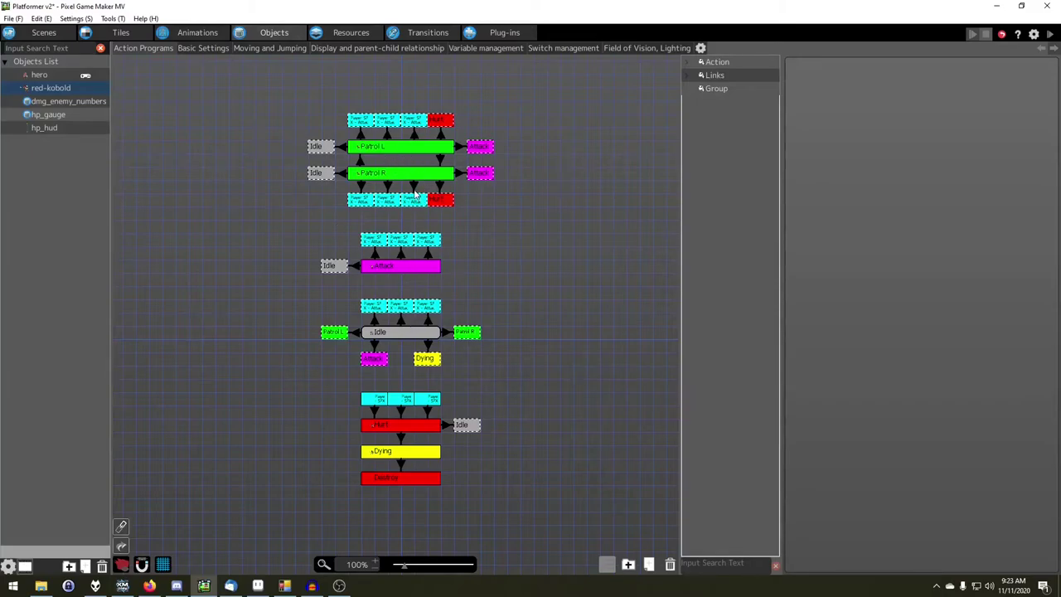
- Browse the hero, dmg_enemy_numbers, hp_gauge and hp_hud programs, settling on hp_gauge
click(53, 76)
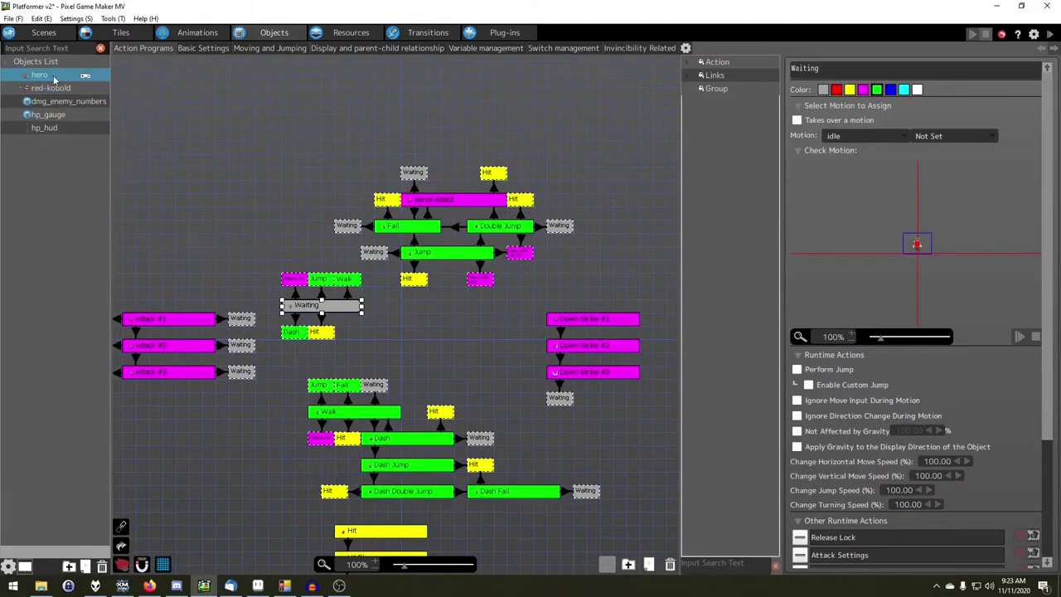
click(68, 103)
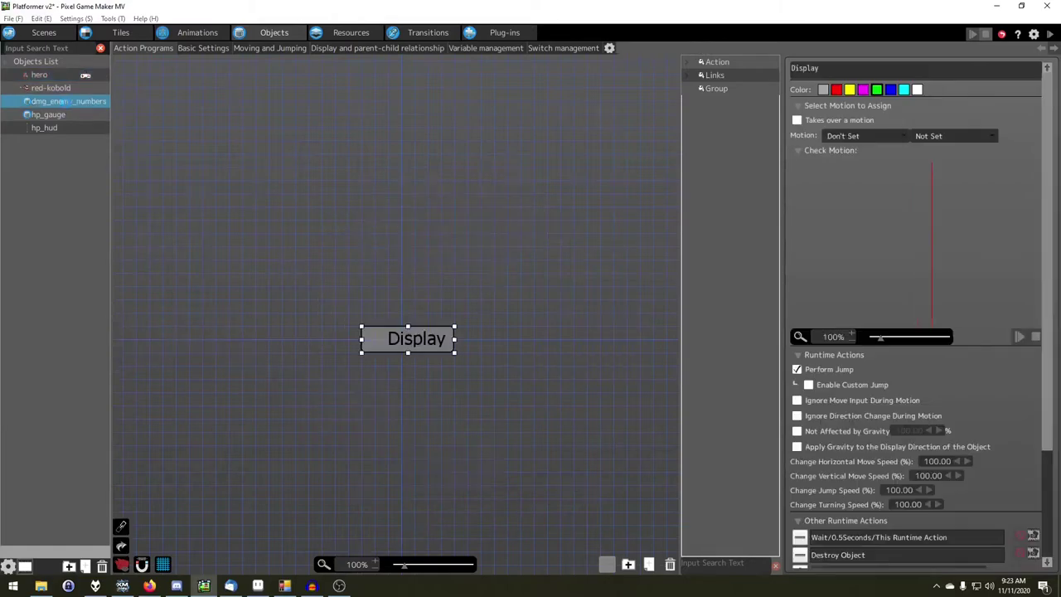
click(58, 115)
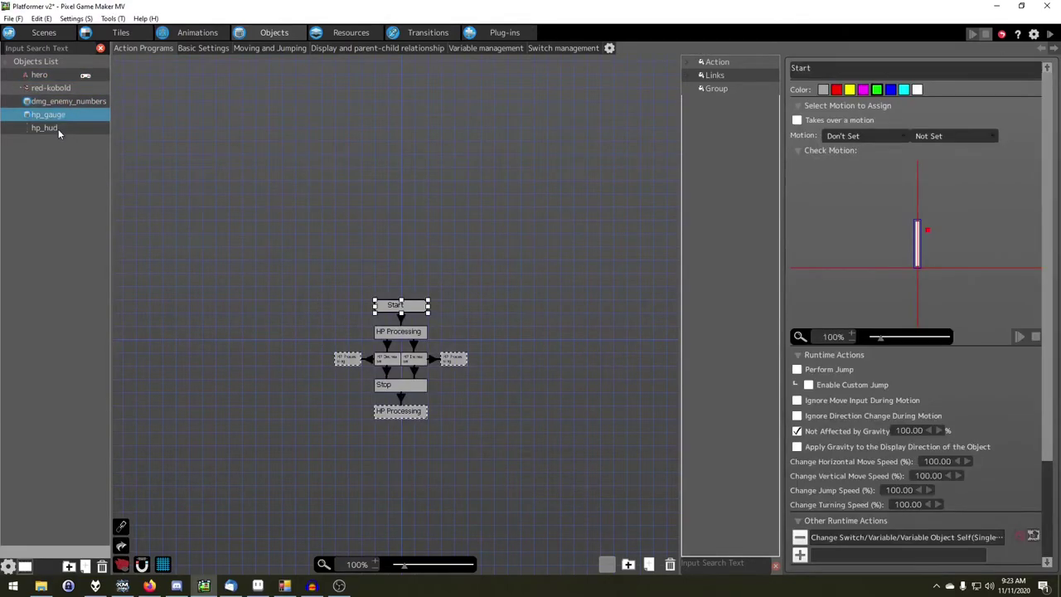
click(57, 127)
click(58, 114)
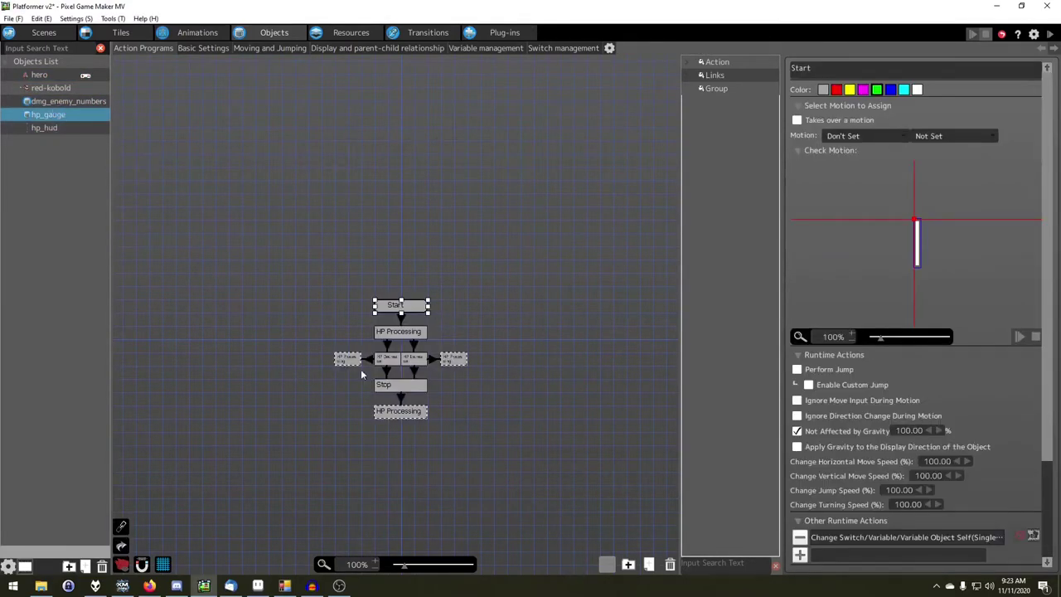
click(480, 265)
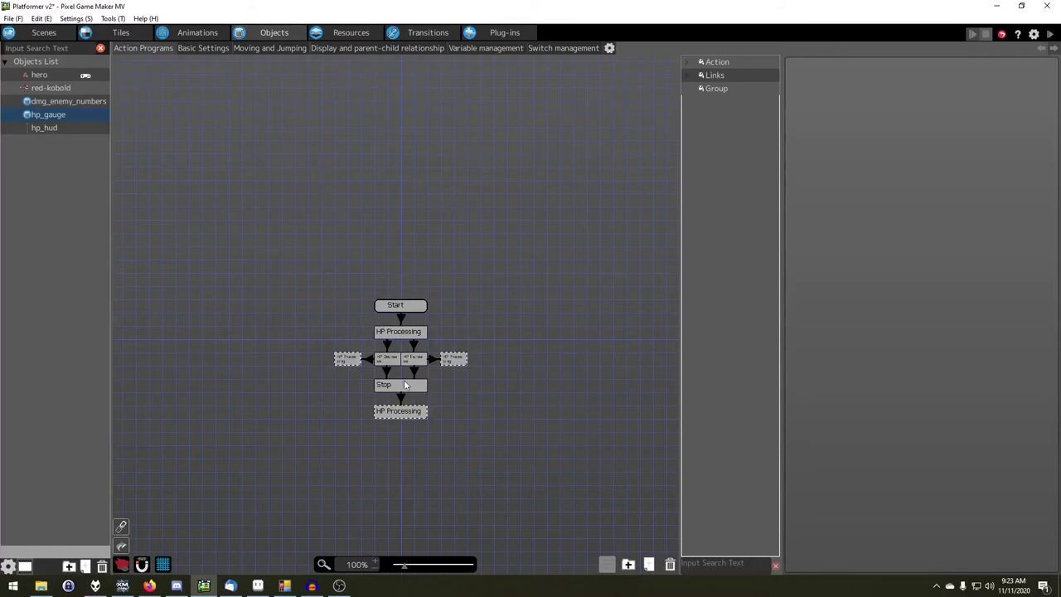
- Inspect the left, bottom and right dashed HP Processing shortcut nodes
click(348, 358)
click(508, 289)
click(348, 365)
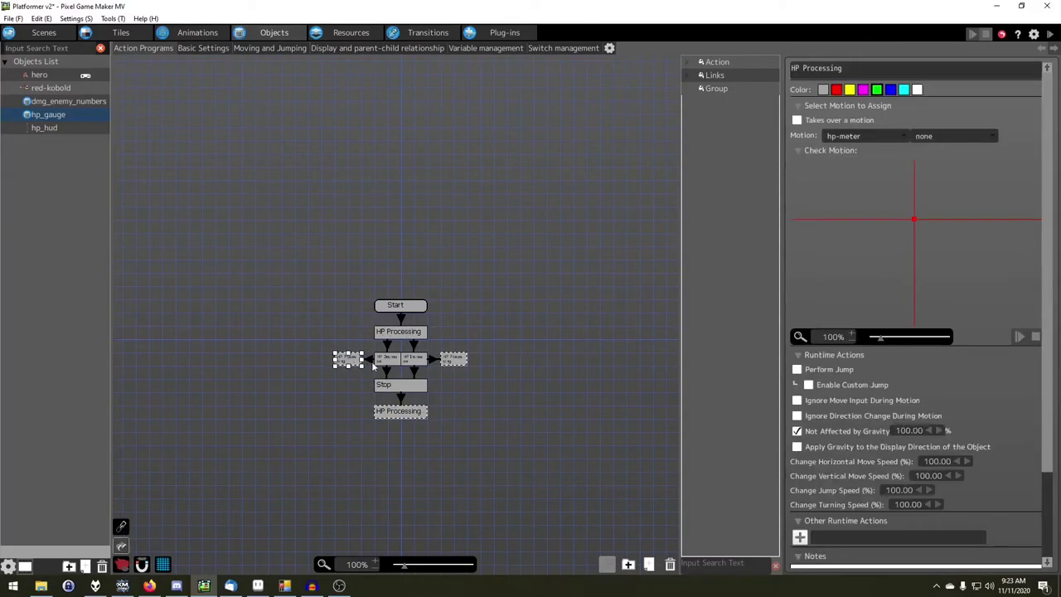
click(327, 411)
click(400, 412)
click(453, 362)
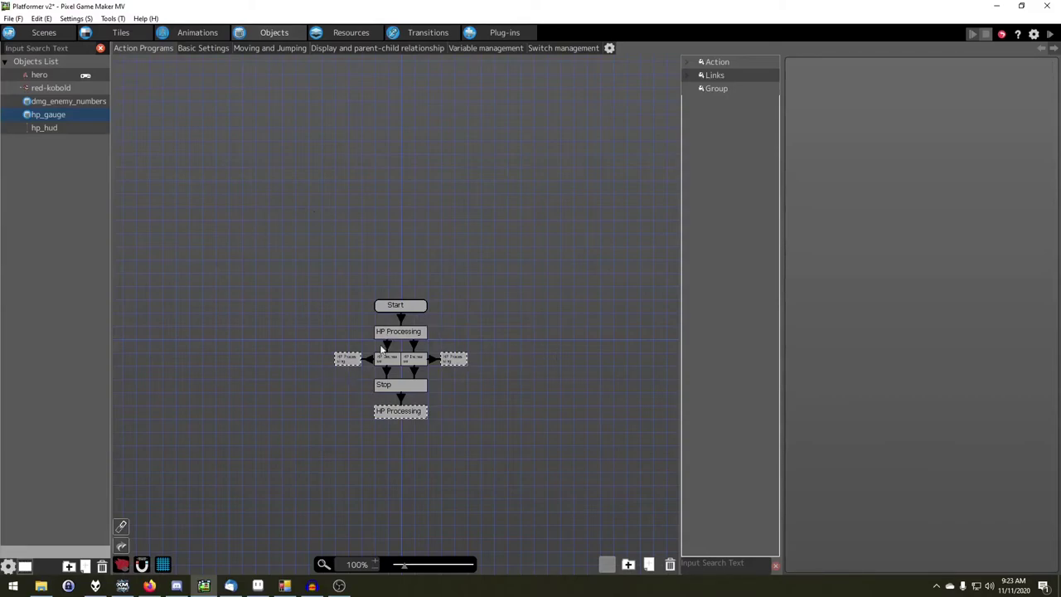
click(411, 308)
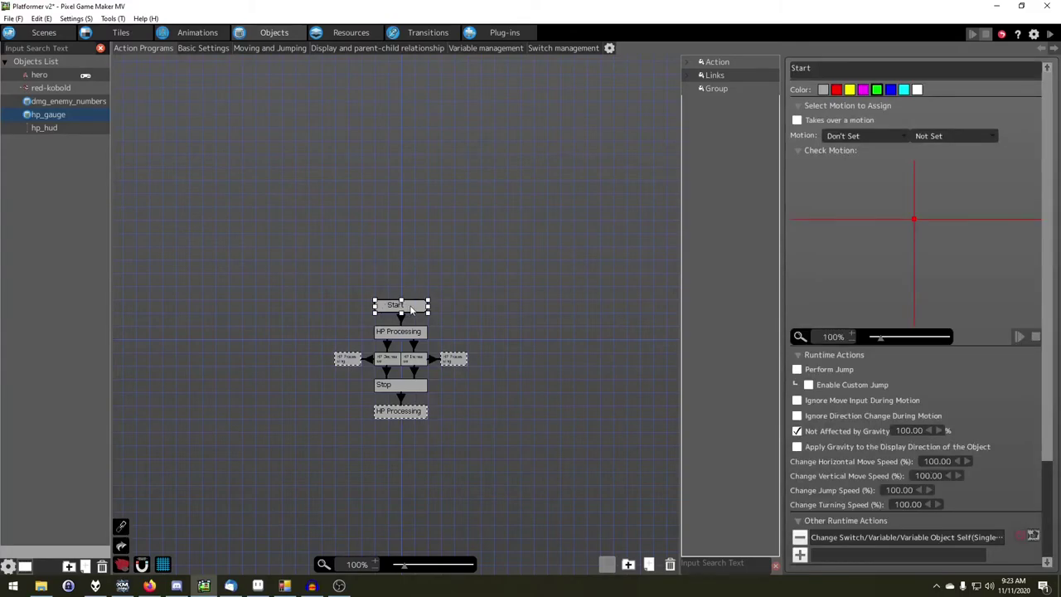
right_click(411, 309)
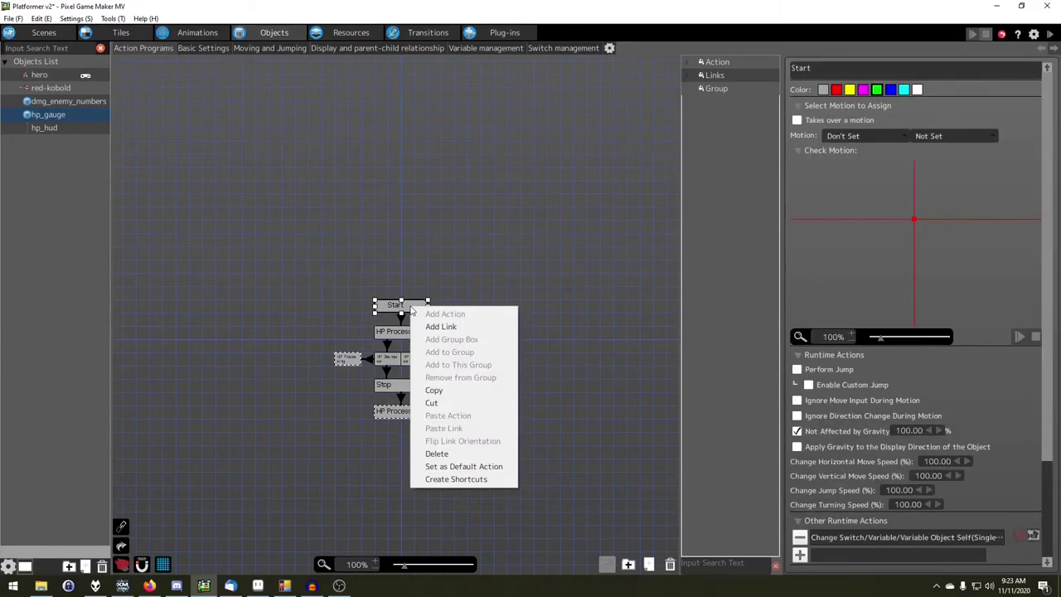
click(477, 479)
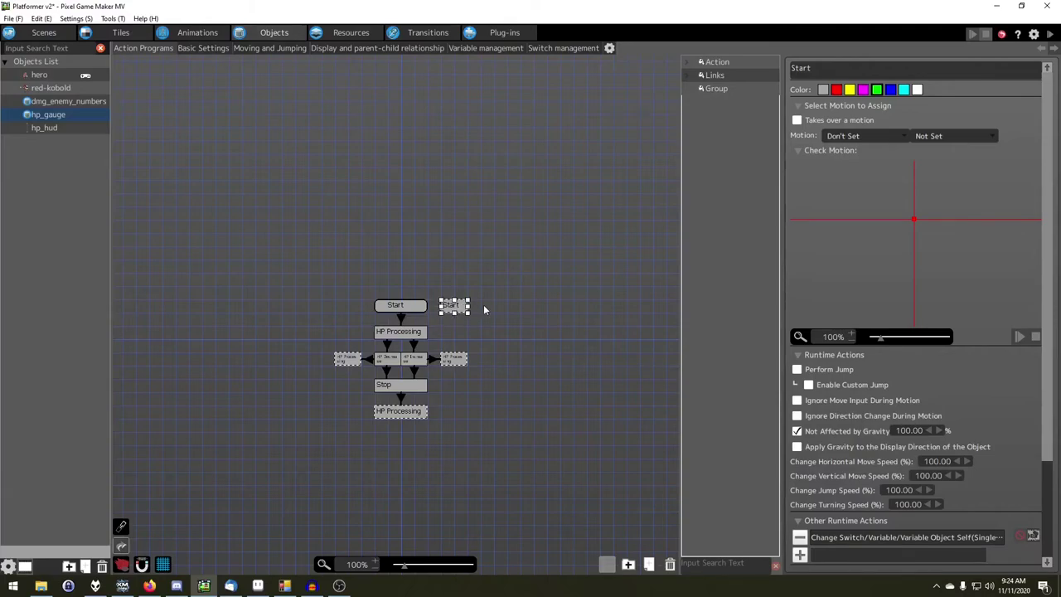
click(485, 309)
click(466, 301)
right_click(454, 305)
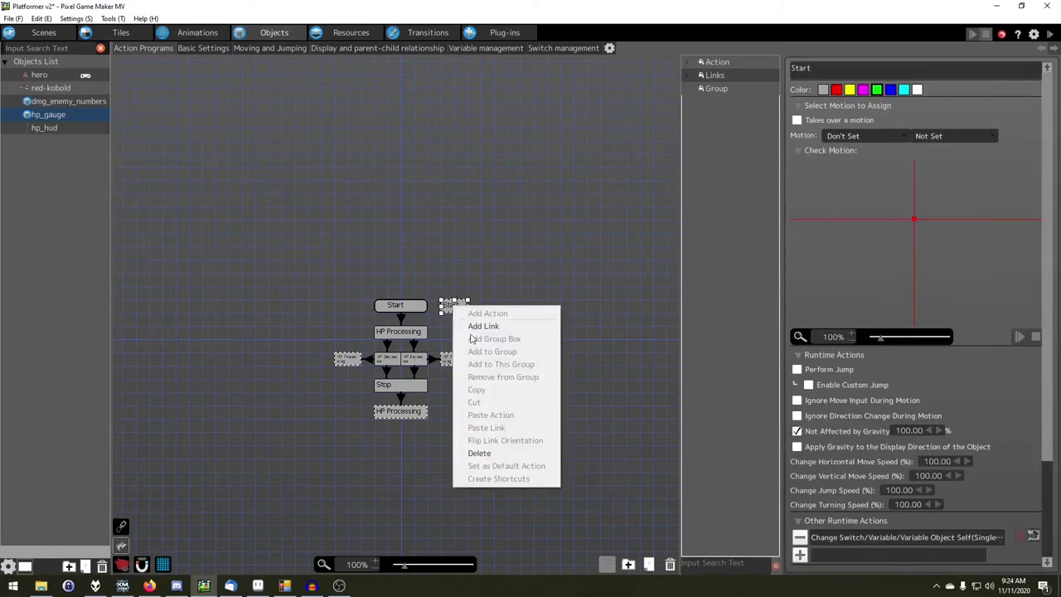
click(497, 453)
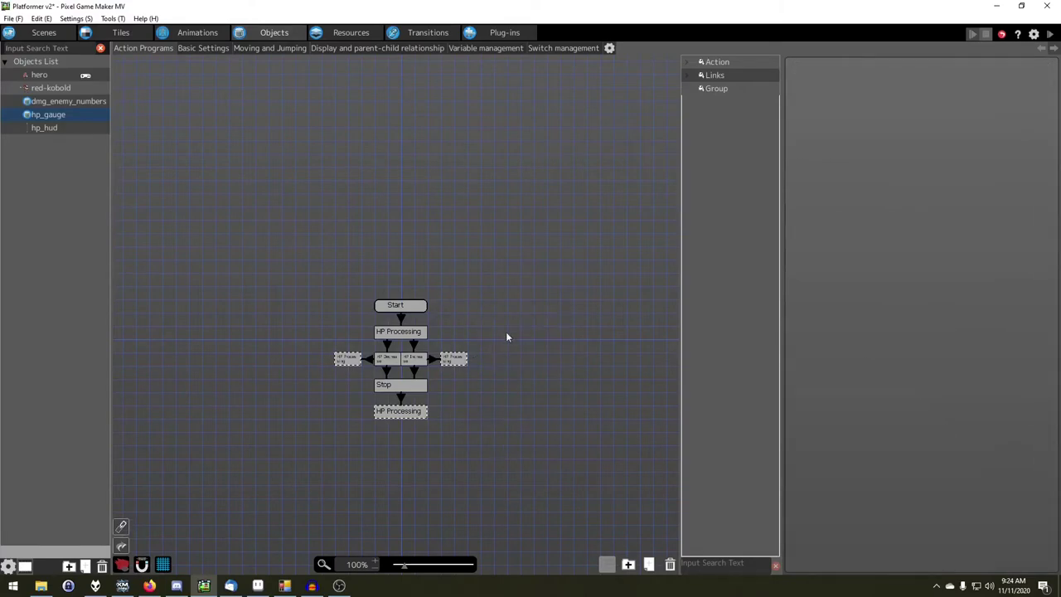
- Show the hero's program, deselect Waiting, and scroll down to the Hit Floor and Stand Up actions
click(38, 75)
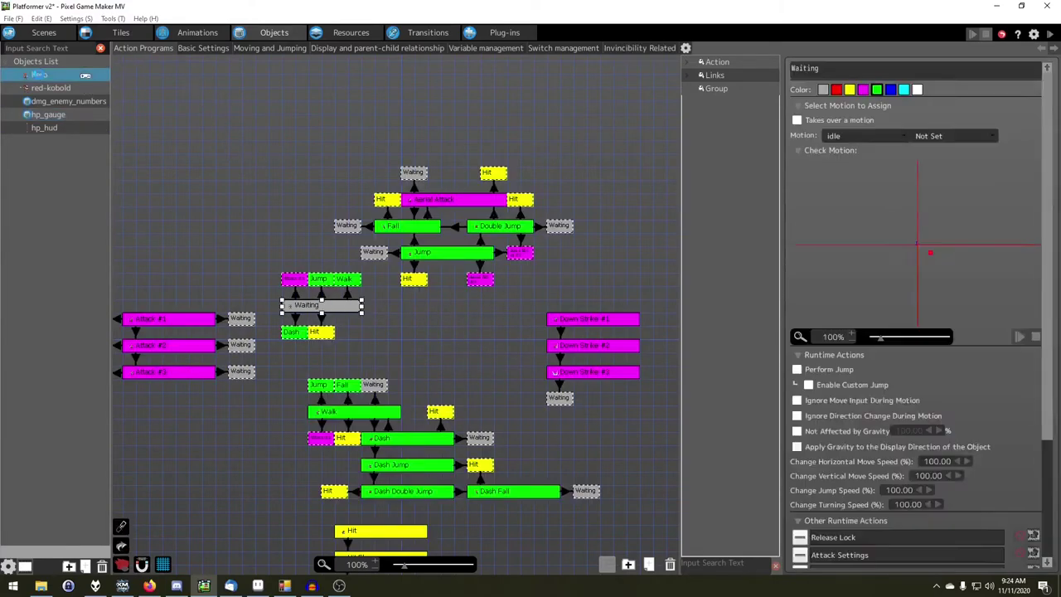
click(248, 203)
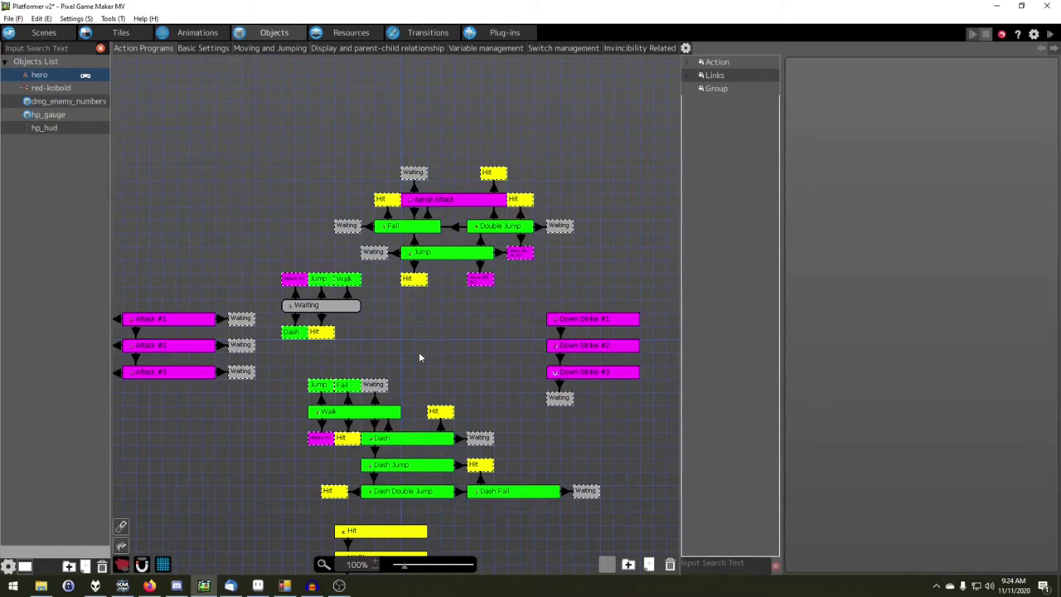
middle_drag(429, 370, 430, 314)
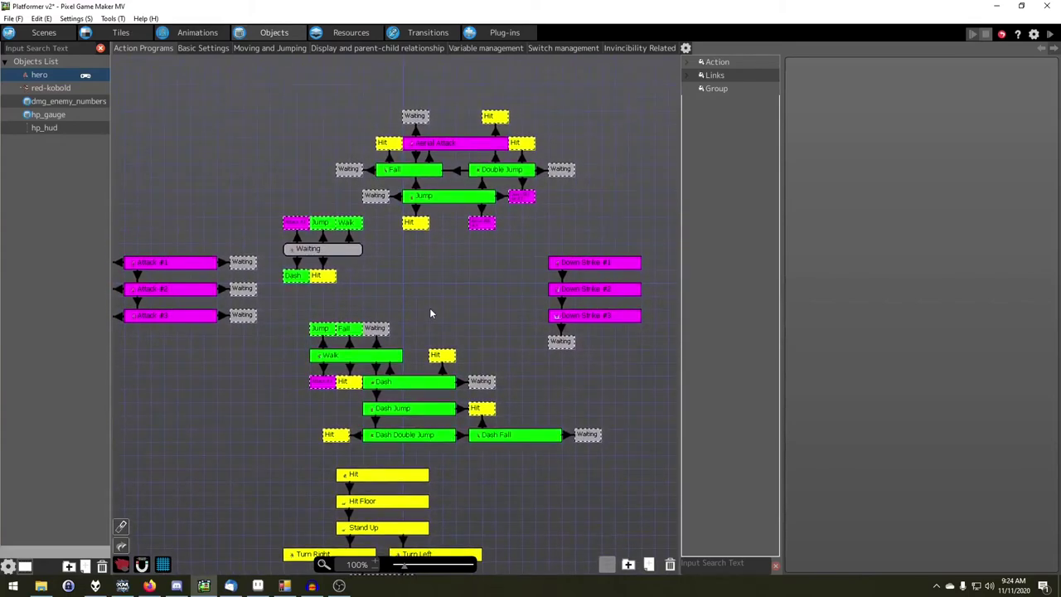
- Recentre red-kobold's graph, select Idle, and inspect the Idle–Patrol L link settings
click(62, 87)
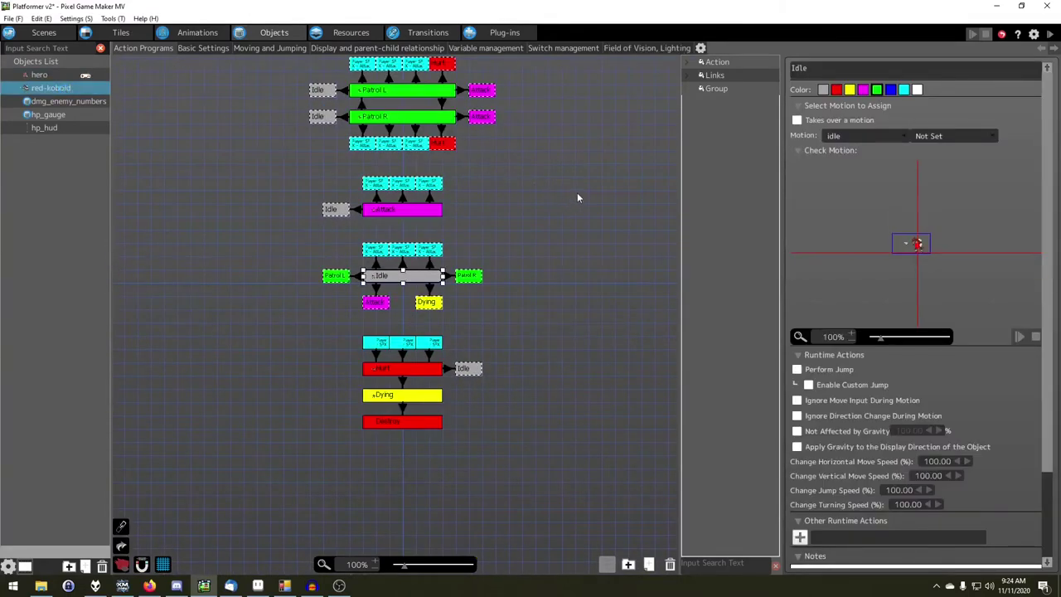
middle_drag(577, 193, 551, 253)
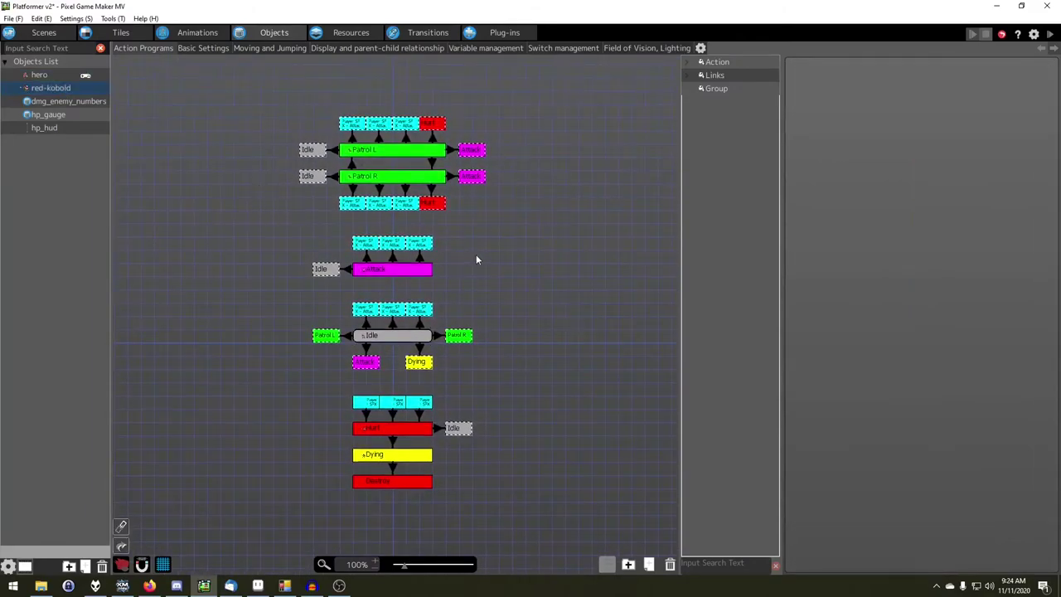
click(392, 336)
click(287, 308)
click(348, 336)
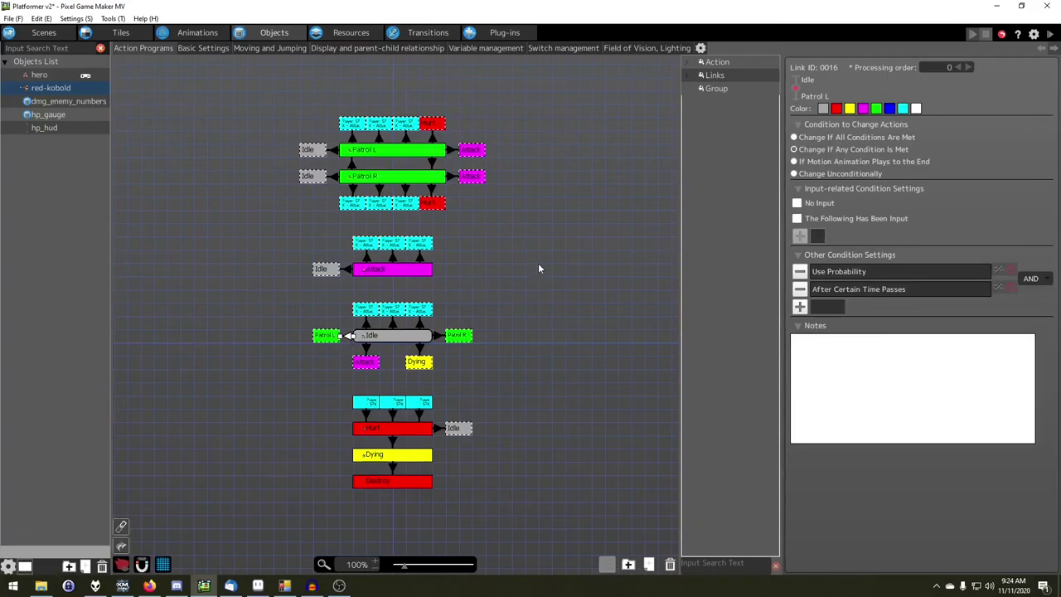
click(406, 233)
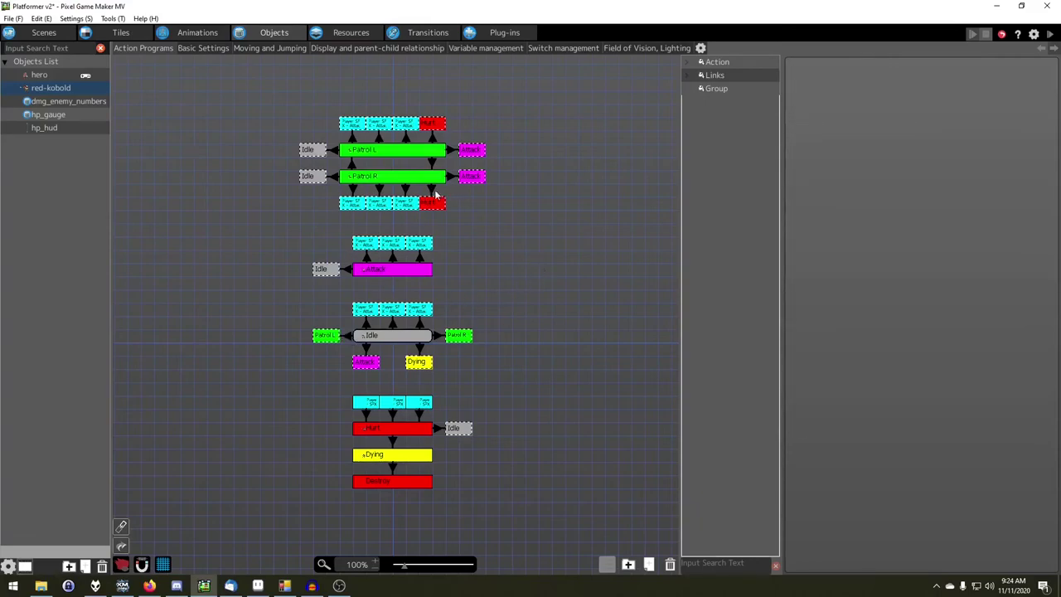